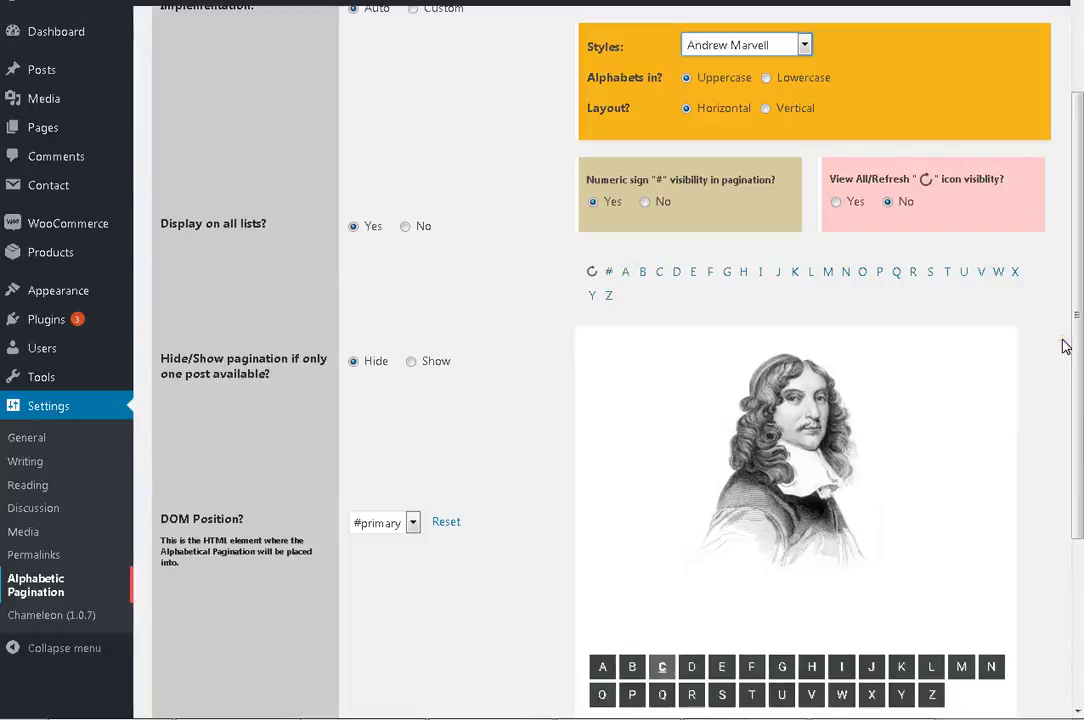
Select the Abacus style for the alphabetic pagination and view its preview
{"action": "scroll", "coordinate": [1072, 335], "scroll_direction": "up", "scroll_amount": 3}
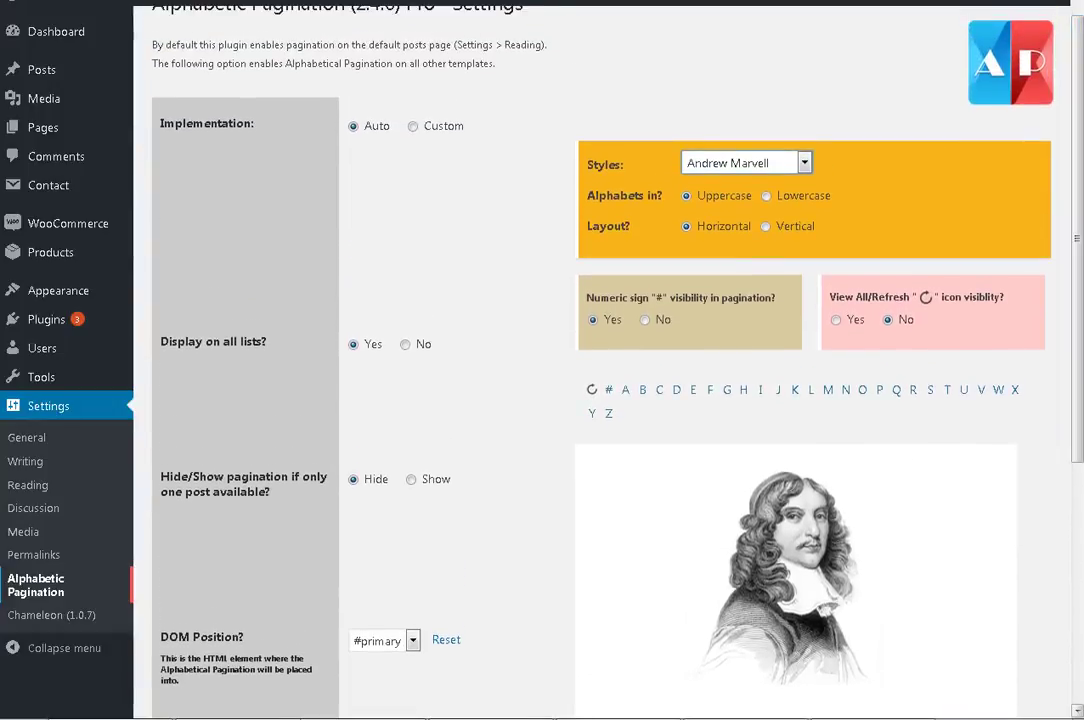
{"action": "scroll", "coordinate": [600, 360], "scroll_direction": "up", "scroll_amount": 1}
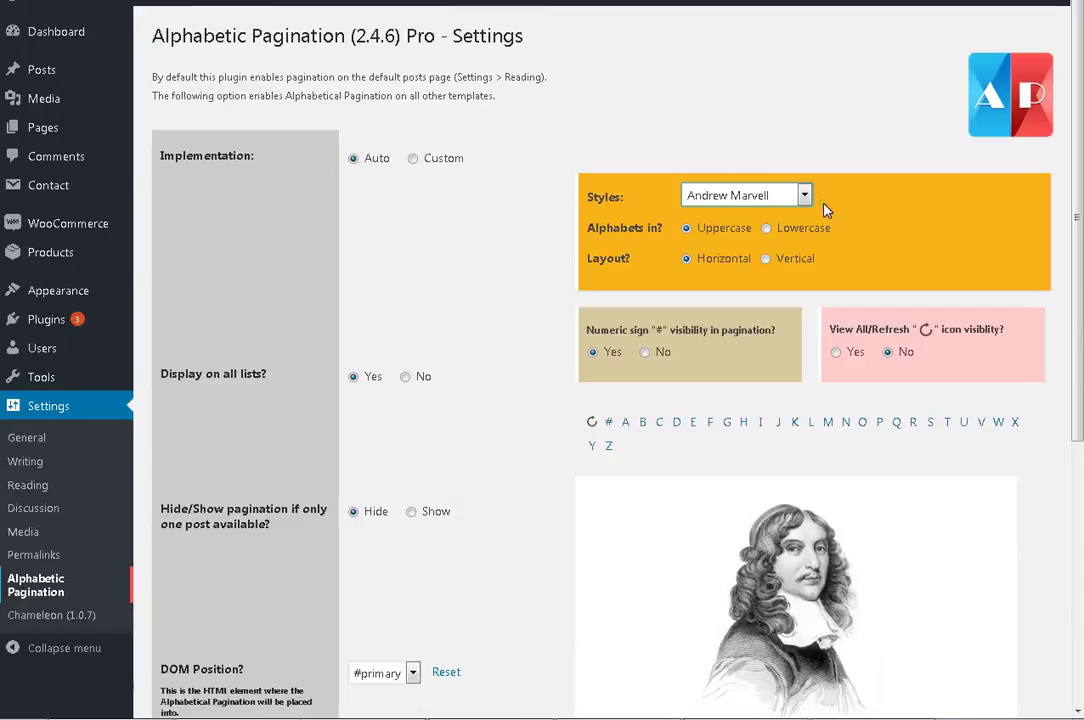
{"action": "left_click", "coordinate": [784, 197]}
{"action": "left_click", "coordinate": [786, 199]}
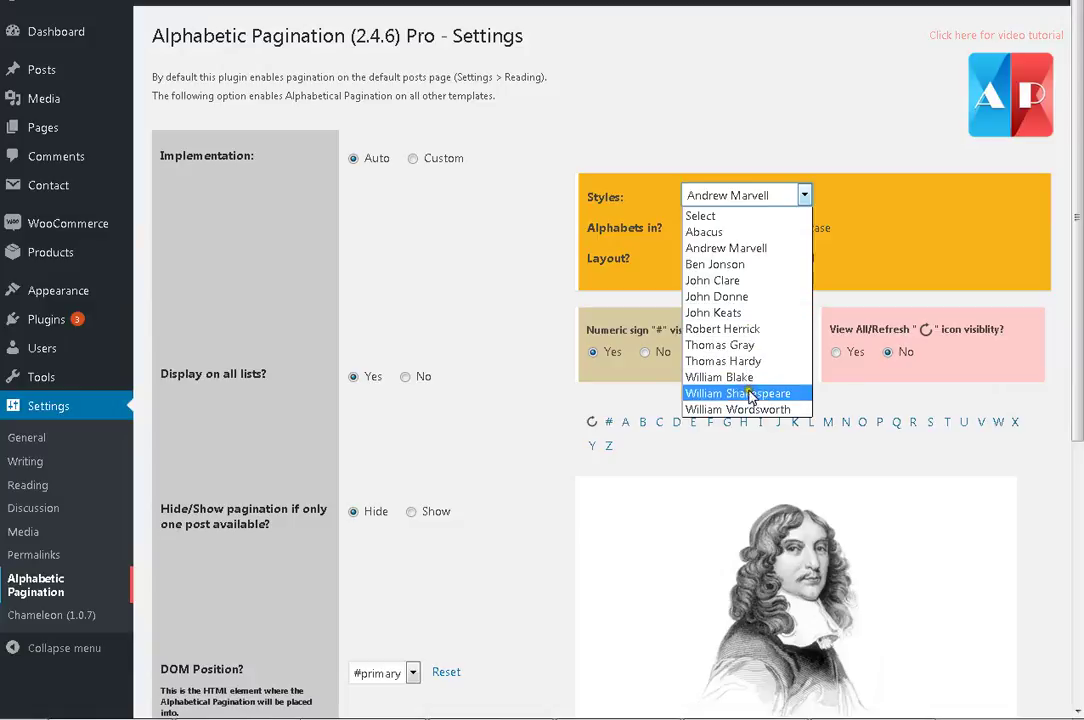
{"action": "left_click", "coordinate": [756, 232]}
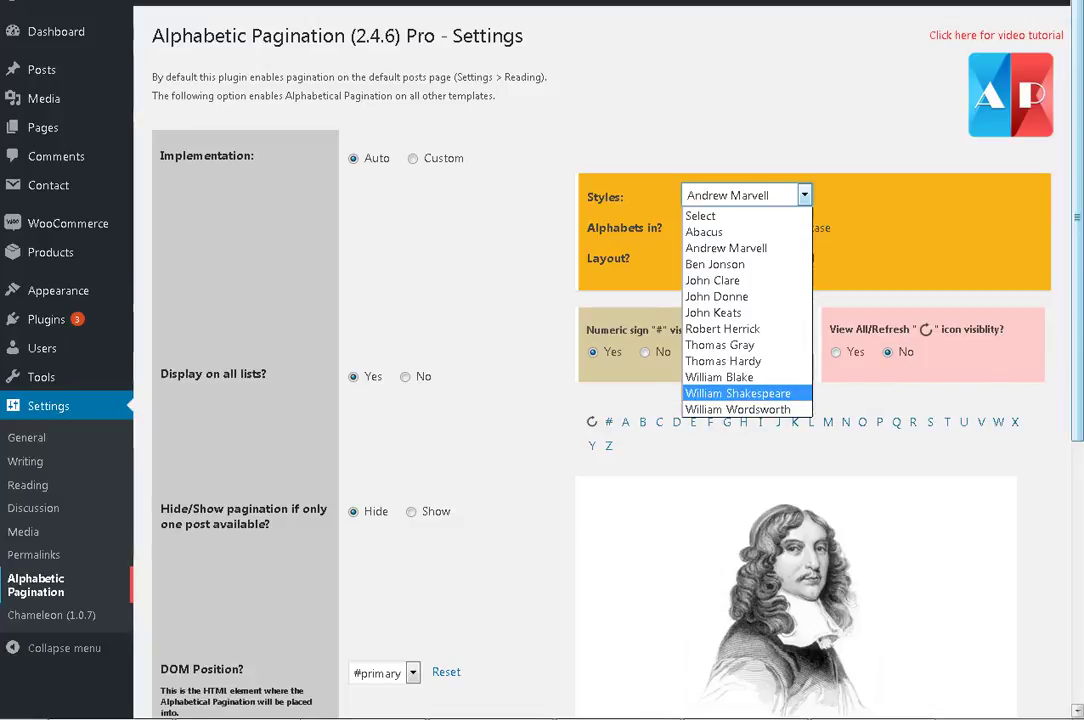
{"action": "scroll", "coordinate": [737, 393], "scroll_direction": "down", "scroll_amount": 3}
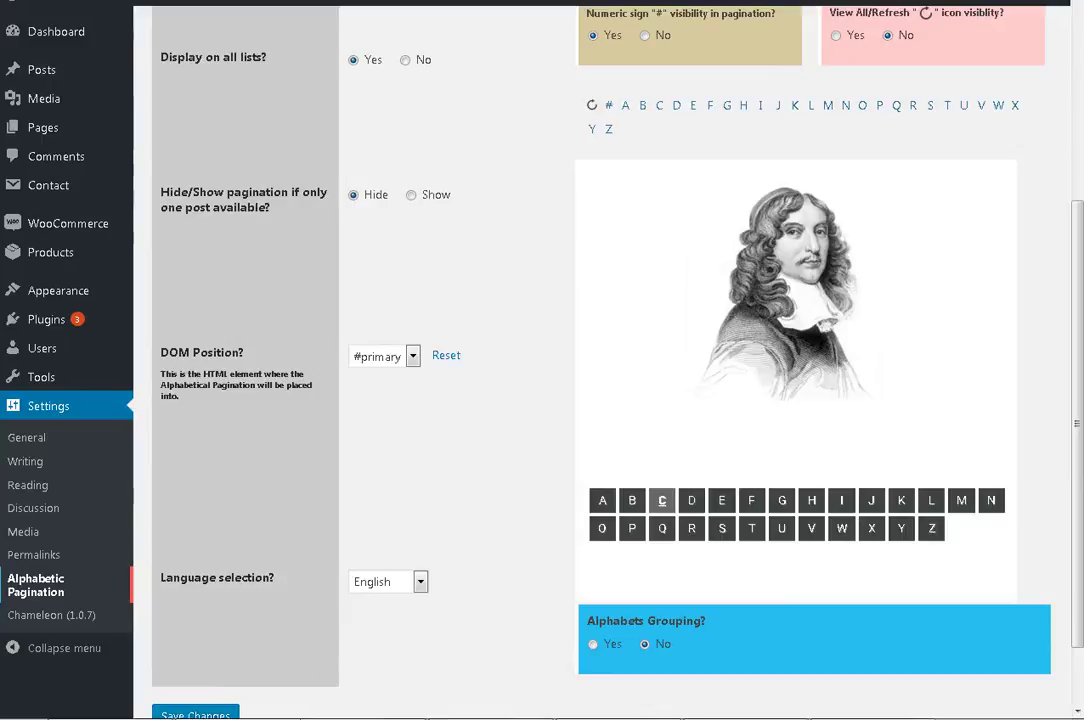
{"action": "scroll", "coordinate": [740, 242], "scroll_direction": "up", "scroll_amount": 2}
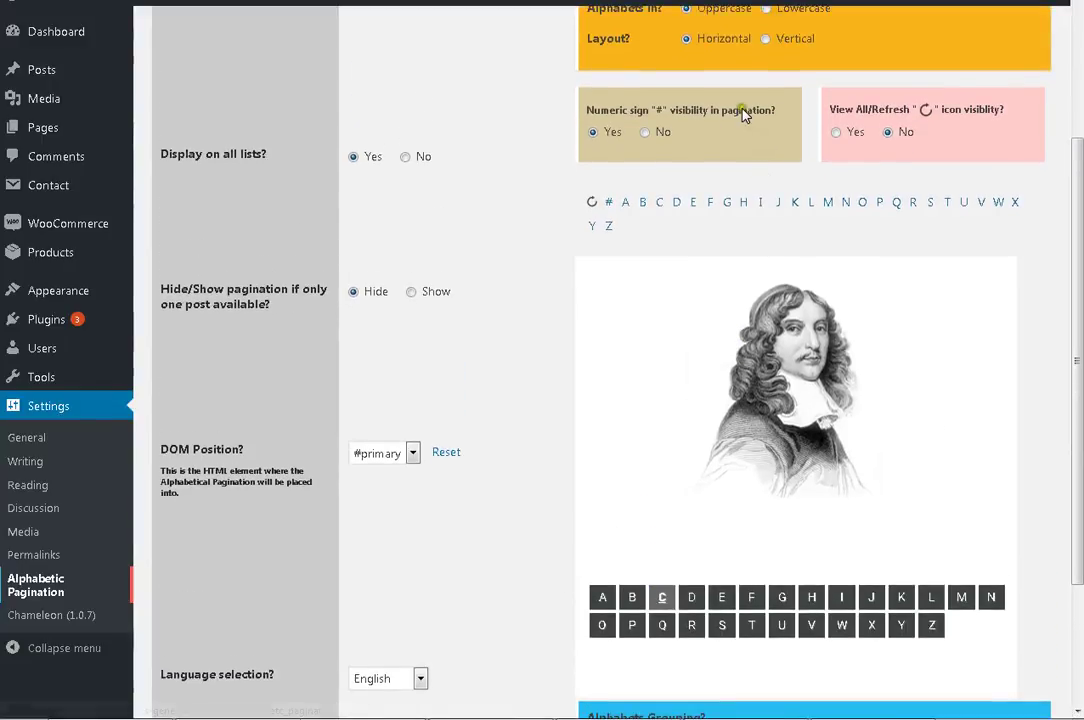
{"action": "left_click", "coordinate": [747, 80]}
{"action": "left_click", "coordinate": [743, 107]}
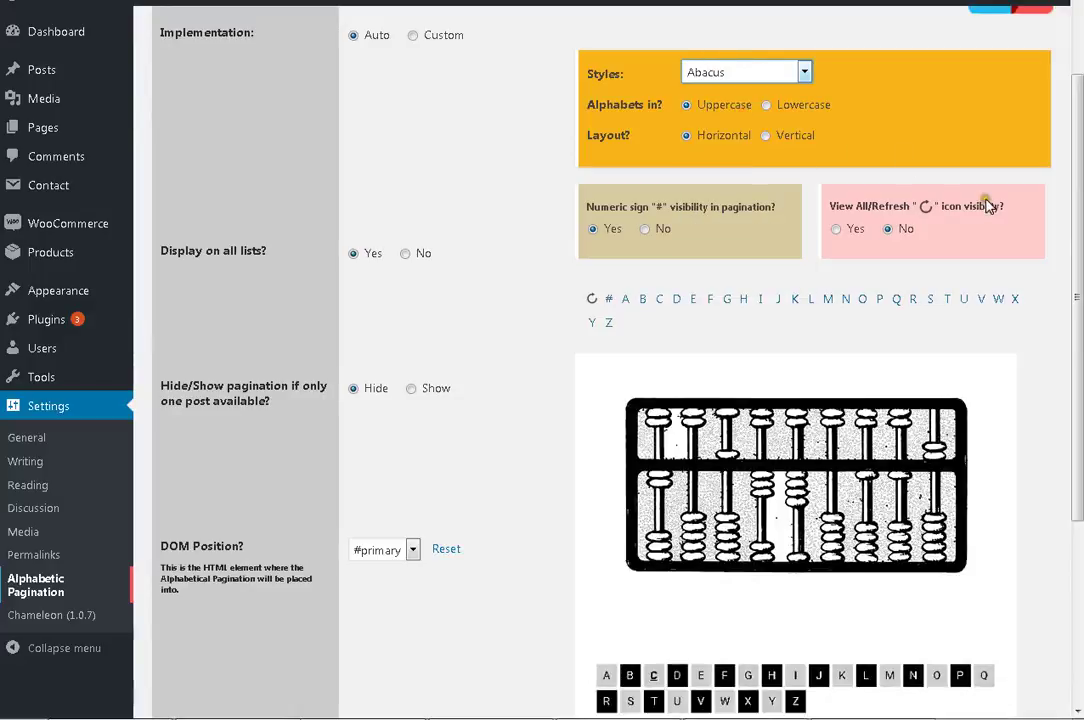
Preview the pagination styles one after another, from Andrew Marvell through to William Wordsworth
{"action": "key", "text": "Down"}
{"action": "scroll", "coordinate": [540, 360], "scroll_direction": "down", "scroll_amount": 1}
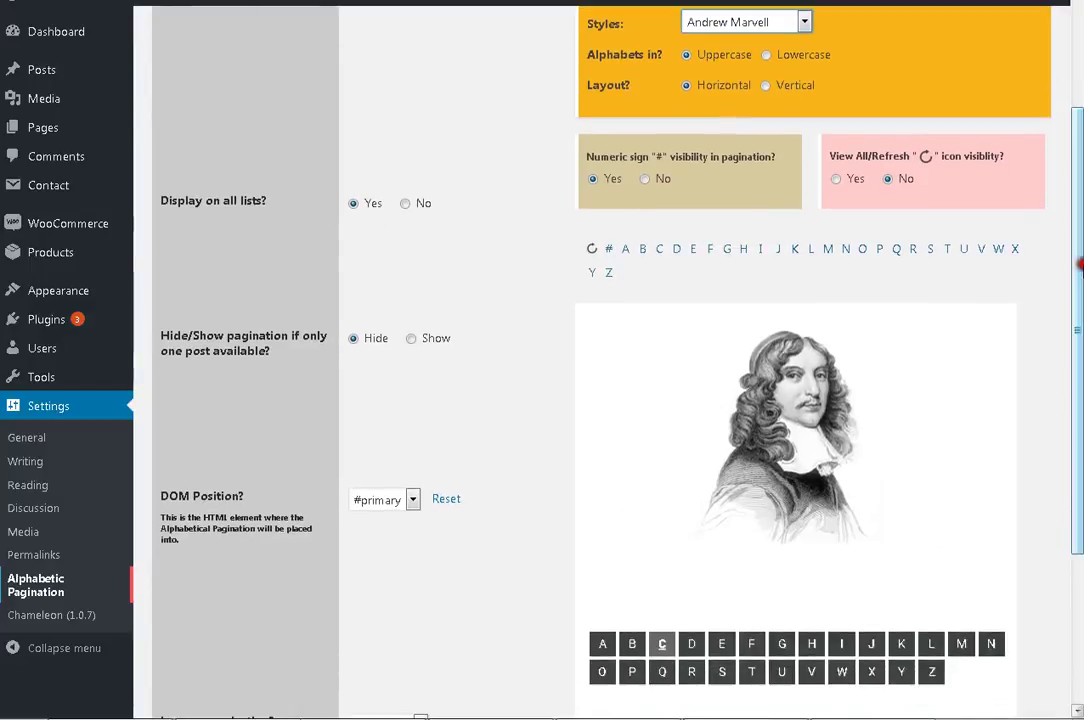
{"action": "key", "text": "Down"}
{"action": "key", "text": "Down"}
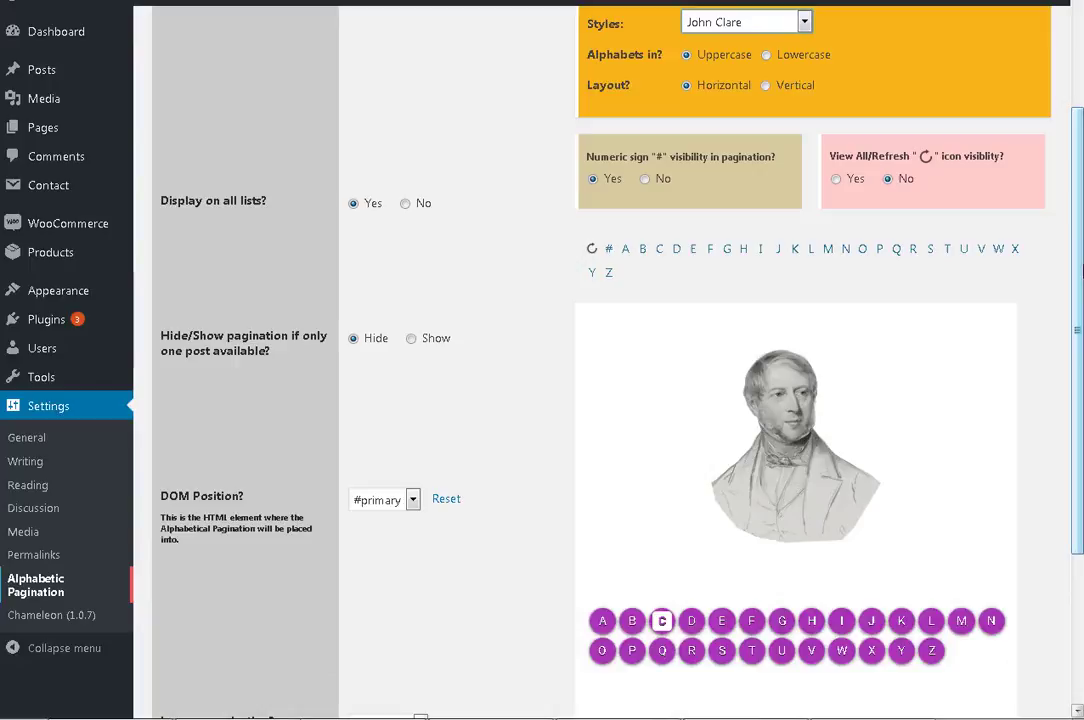
{"action": "key", "text": "Down"}
{"action": "key", "text": "Down"}
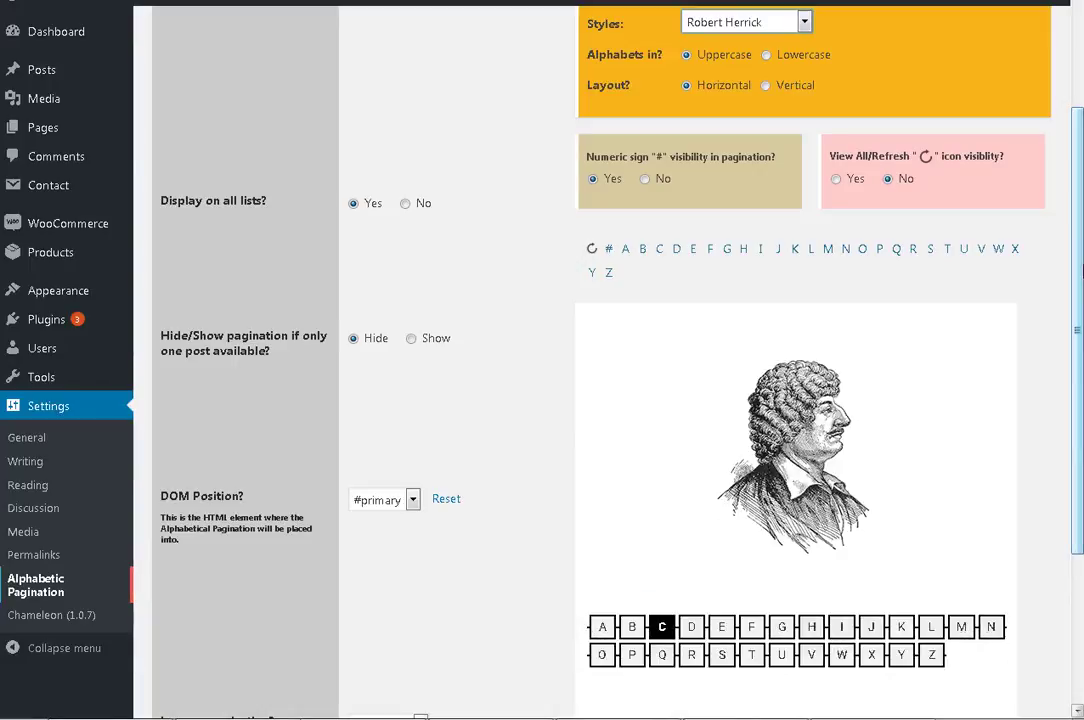
{"action": "key", "text": "Down"}
{"action": "key", "text": "Down"}
{"action": "key", "text": "Down"}
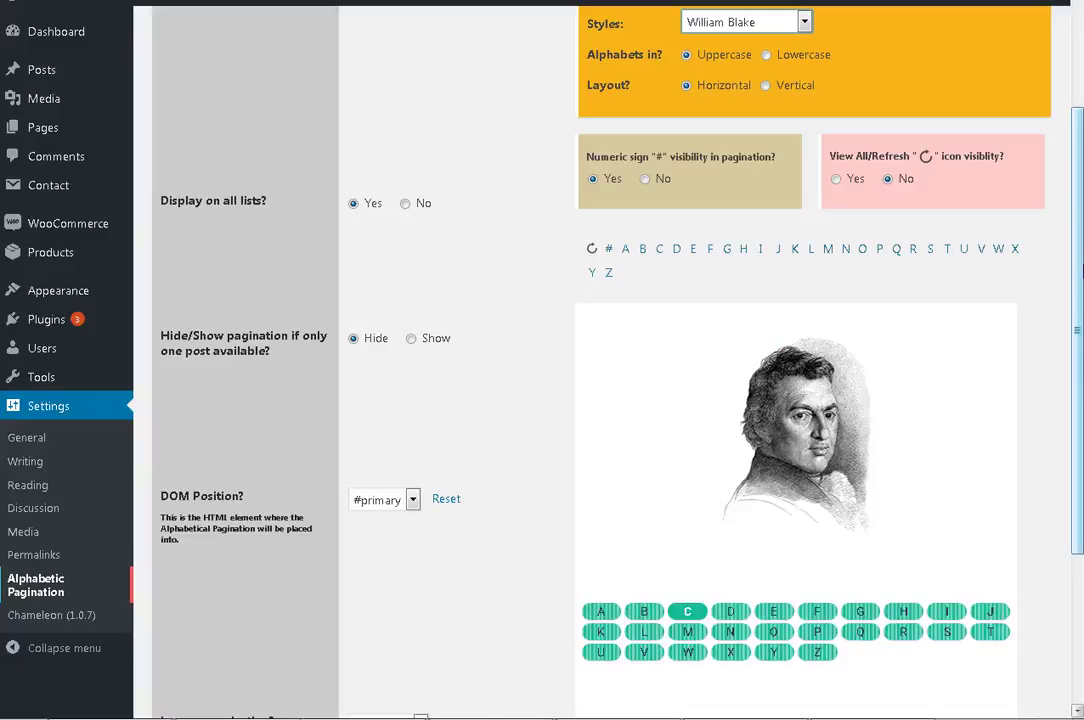
{"action": "key", "text": "Down"}
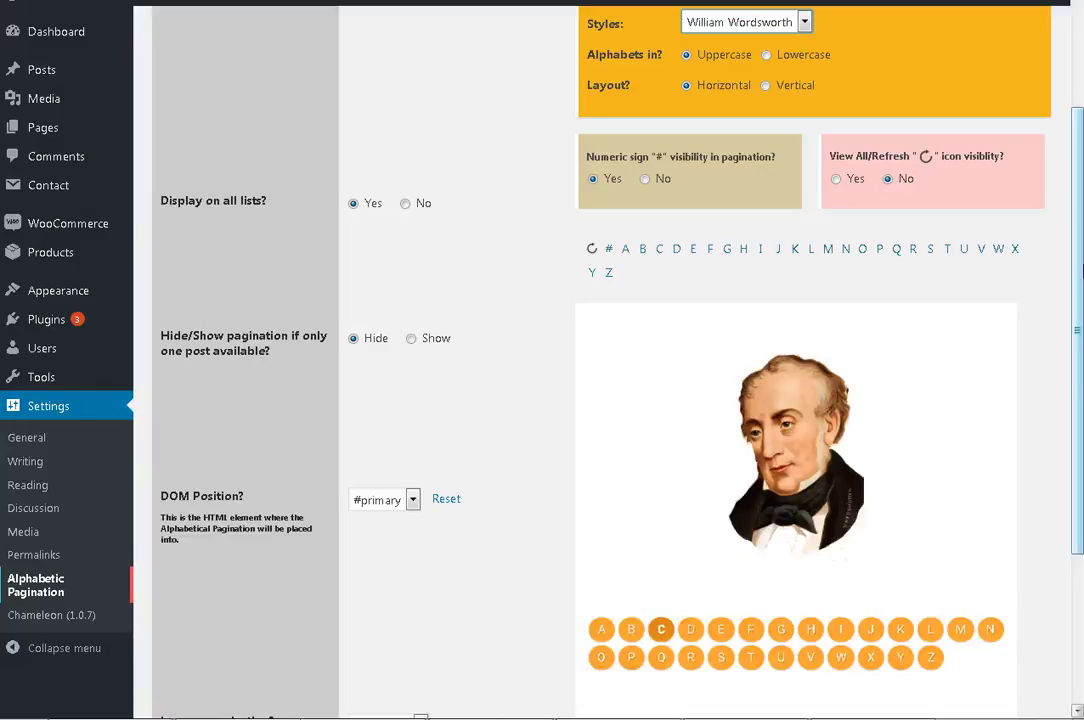
Go back through the pagination styles and select Thomas Gray
{"action": "key", "text": "Up"}
{"action": "key", "text": "Up"}
{"action": "key", "text": "Up"}
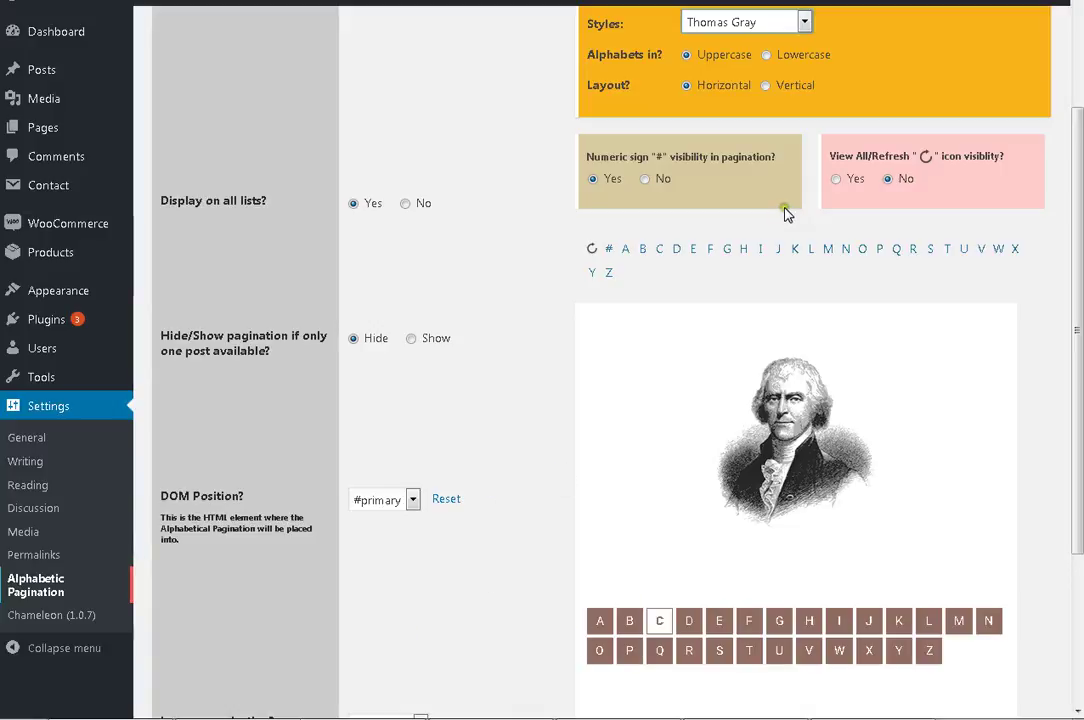
{"action": "scroll", "coordinate": [731, 407], "scroll_direction": "up", "scroll_amount": 3}
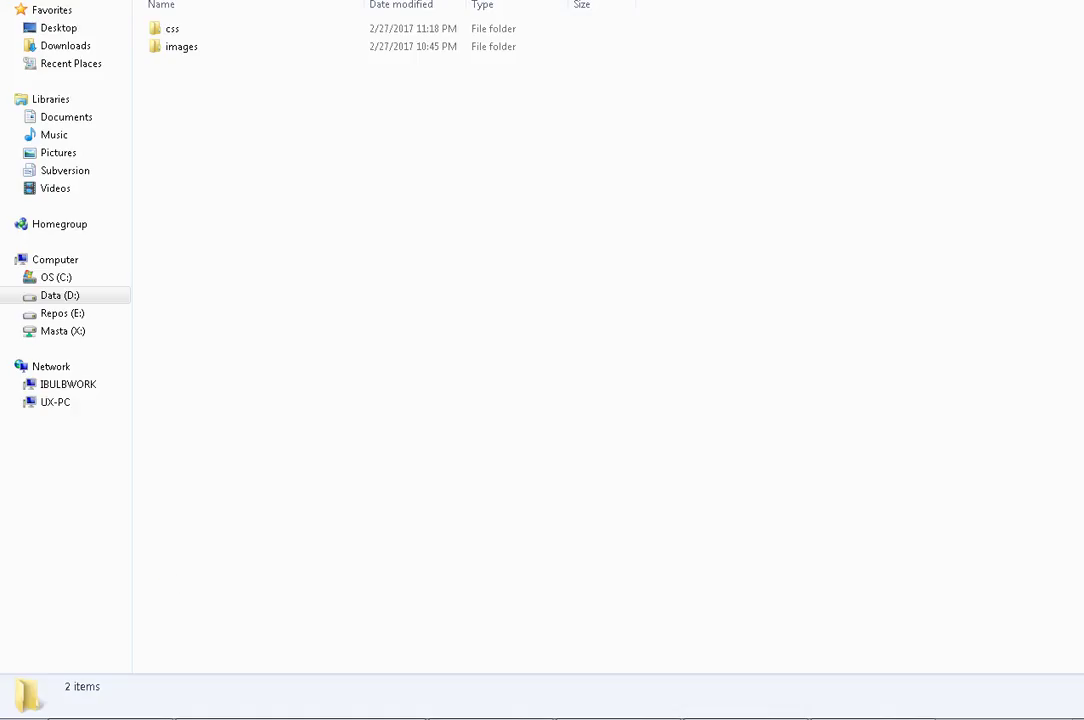
Leave the folder holding css and images, and reload the Alphabetic Pagination settings page in the browser
{"action": "key", "text": "BackSpace"}
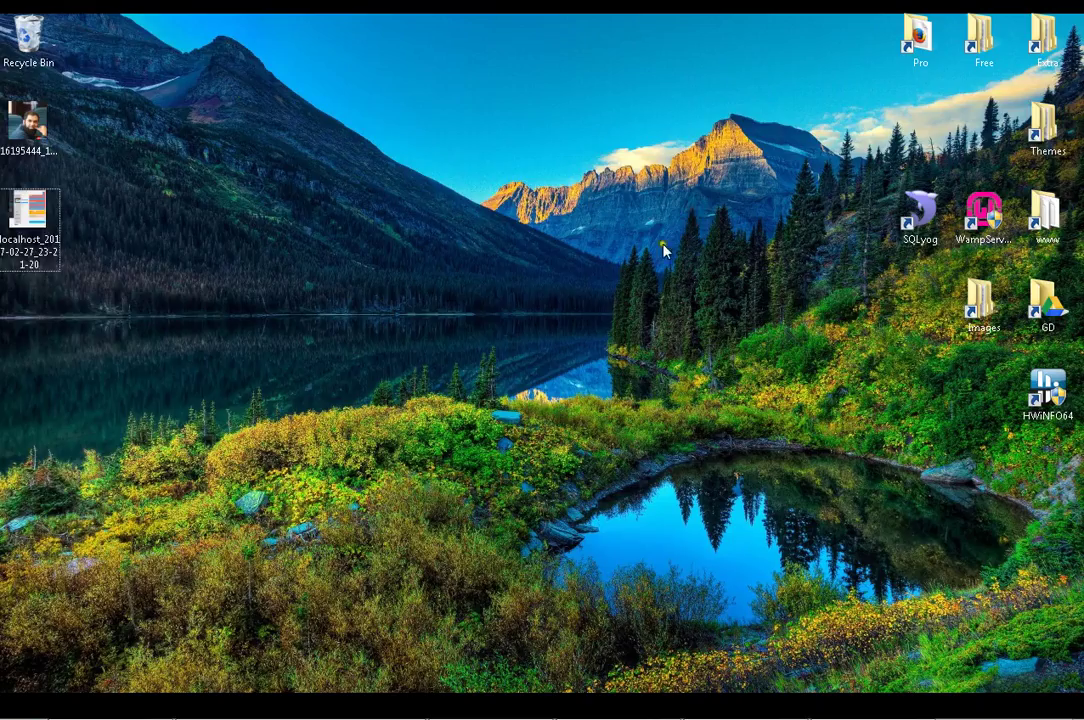
{"action": "key", "text": "ctrl+v"}
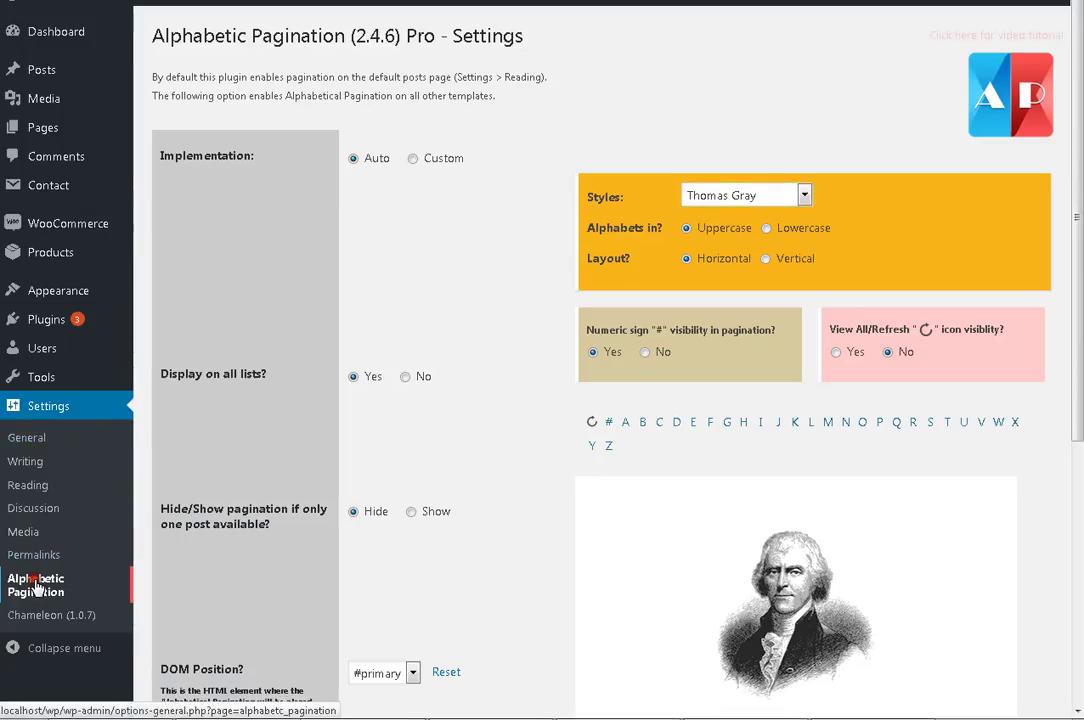
{"action": "left_click", "coordinate": [113, 604]}
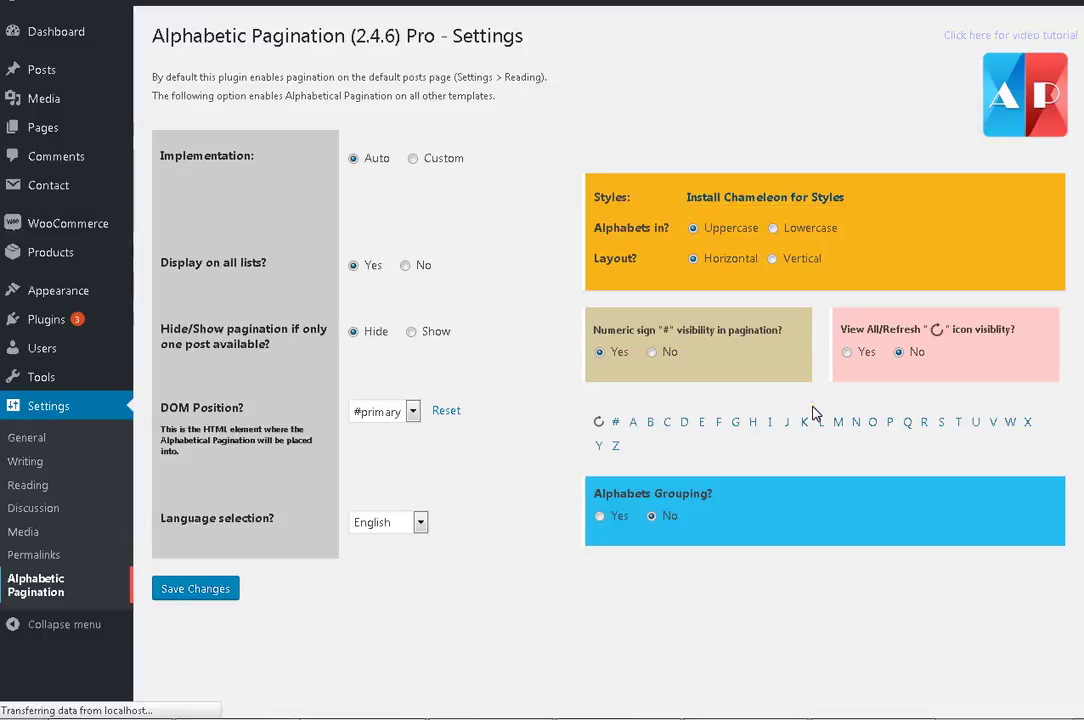
Select the Ben Jonson pagination style and view its preview
{"action": "left_click", "coordinate": [773, 195]}
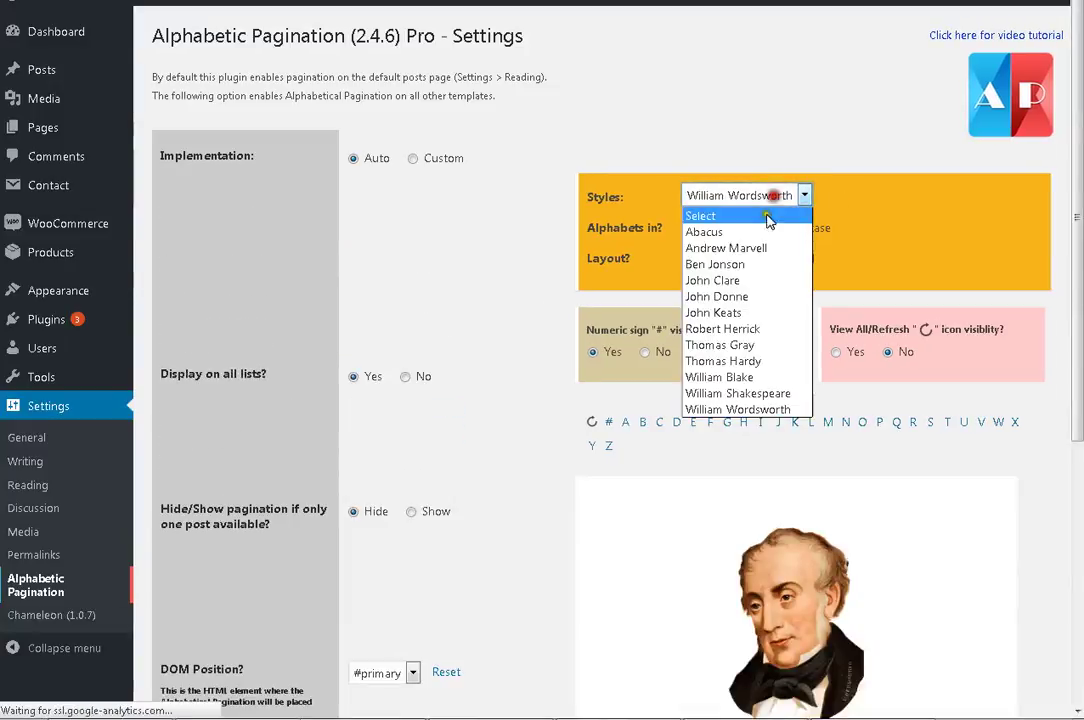
{"action": "left_click", "coordinate": [765, 264]}
{"action": "scroll", "coordinate": [820, 340], "scroll_direction": "down", "scroll_amount": 4}
{"action": "scroll", "coordinate": [740, 270], "scroll_direction": "up", "scroll_amount": 2}
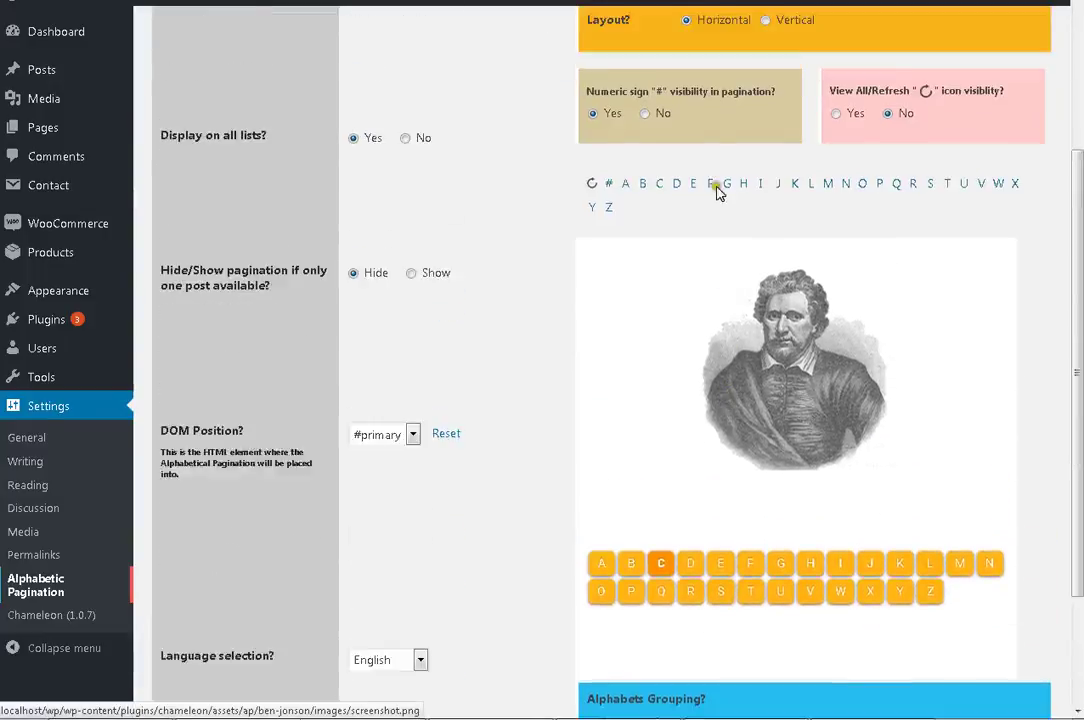
{"action": "scroll", "coordinate": [718, 193], "scroll_direction": "up", "scroll_amount": 3}
Change the pagination style to Thomas Hardy and save the plugin settings
{"action": "left_click", "coordinate": [745, 97]}
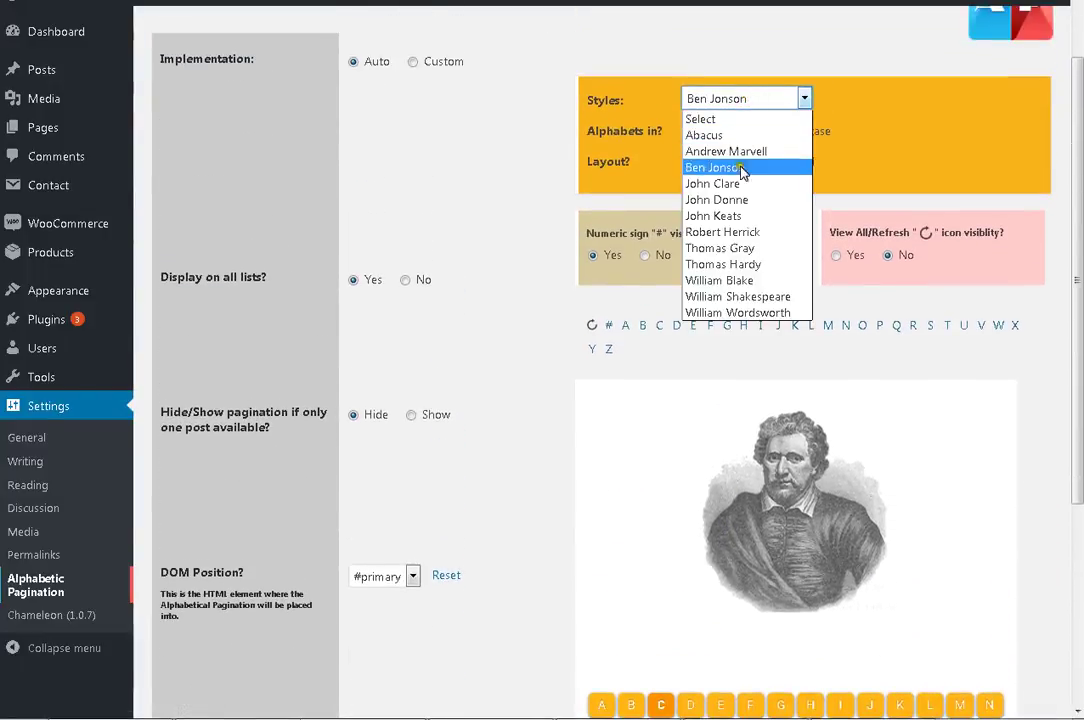
{"action": "left_click", "coordinate": [750, 297]}
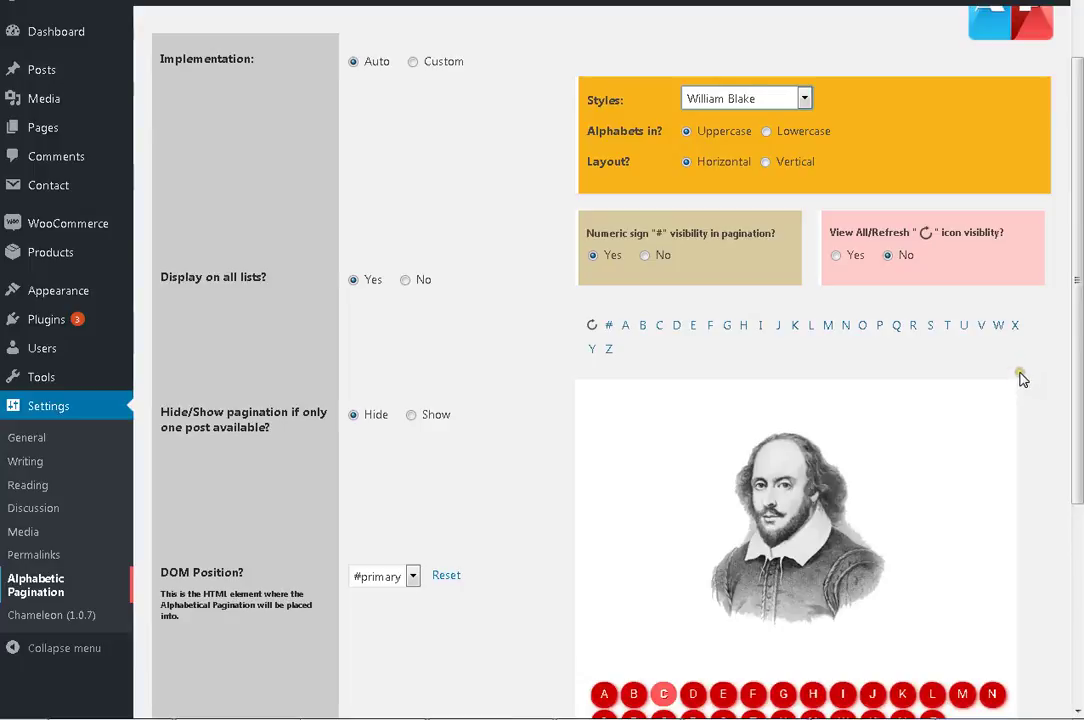
{"action": "scroll", "coordinate": [1020, 378], "scroll_direction": "down", "scroll_amount": 3}
{"action": "key", "text": "Down"}
{"action": "key", "text": "Down"}
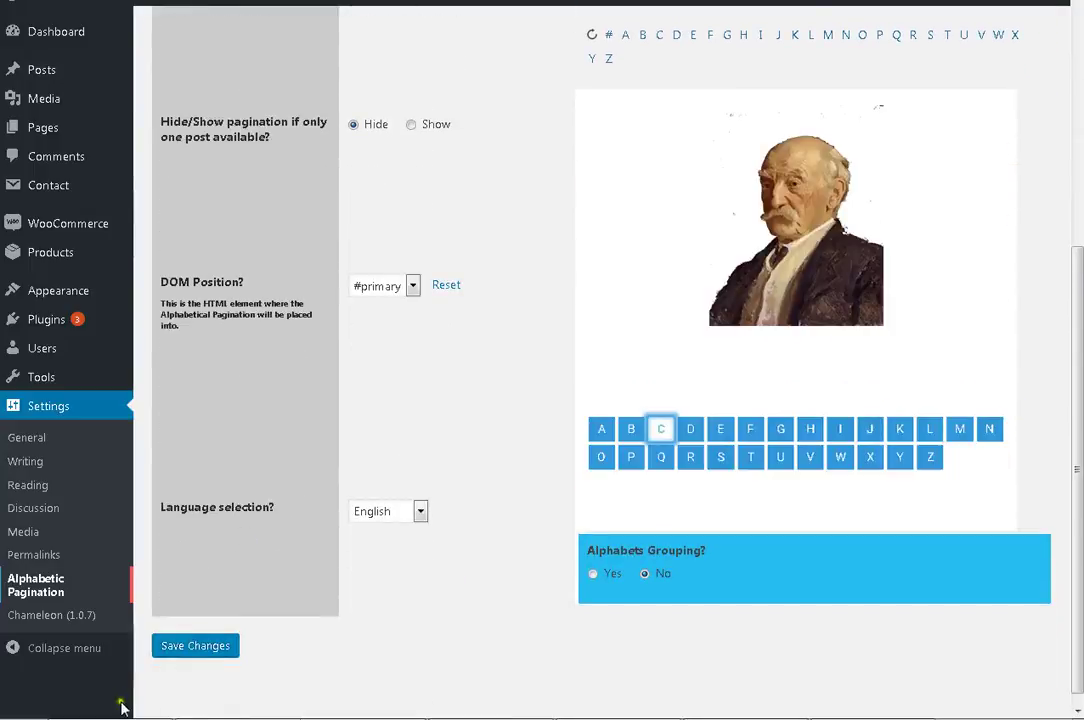
{"action": "left_click", "coordinate": [196, 646]}
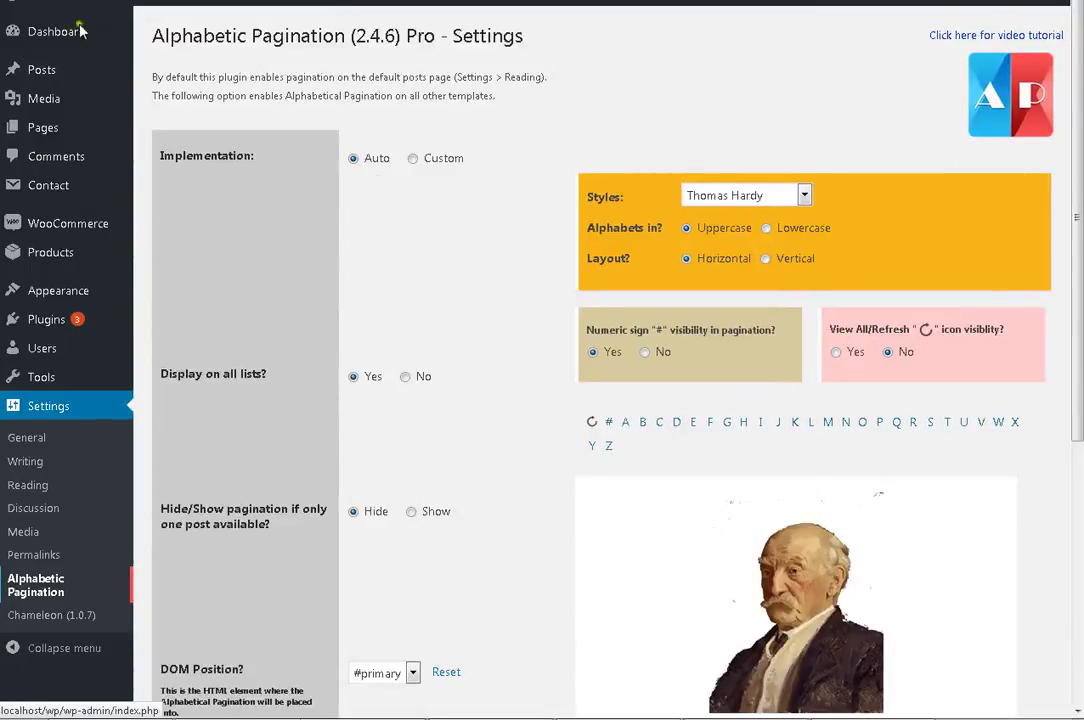
Open the post categories and view the "Categories" category on the site
{"action": "mouse_move", "coordinate": [133, 85]}
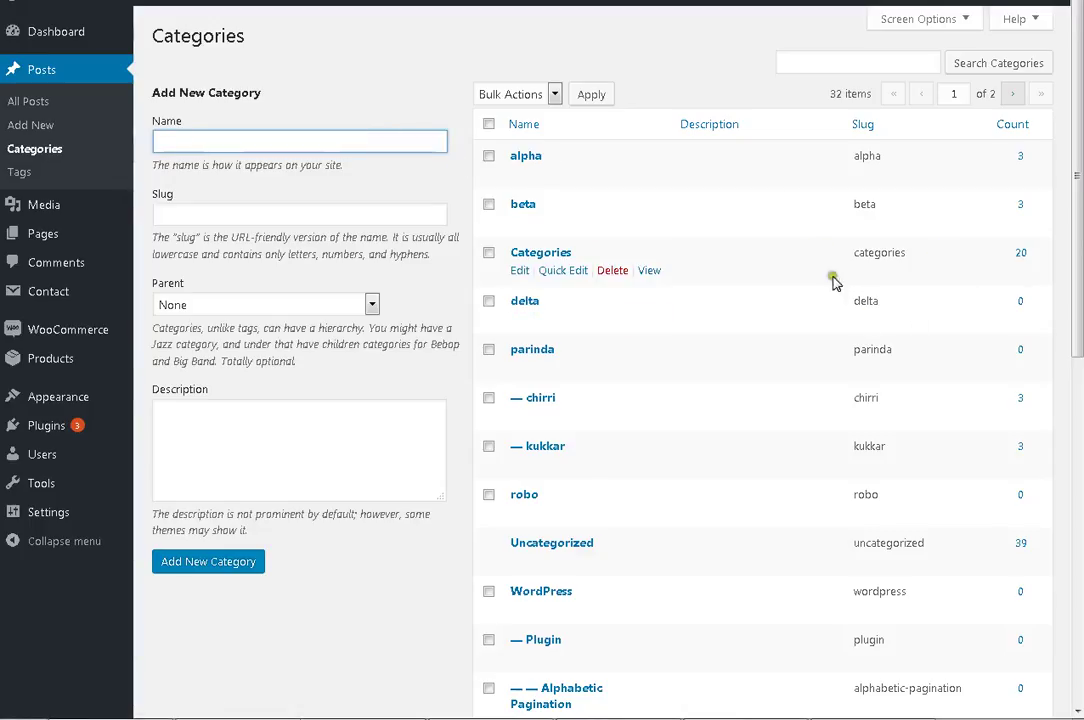
{"action": "left_click", "coordinate": [649, 272]}
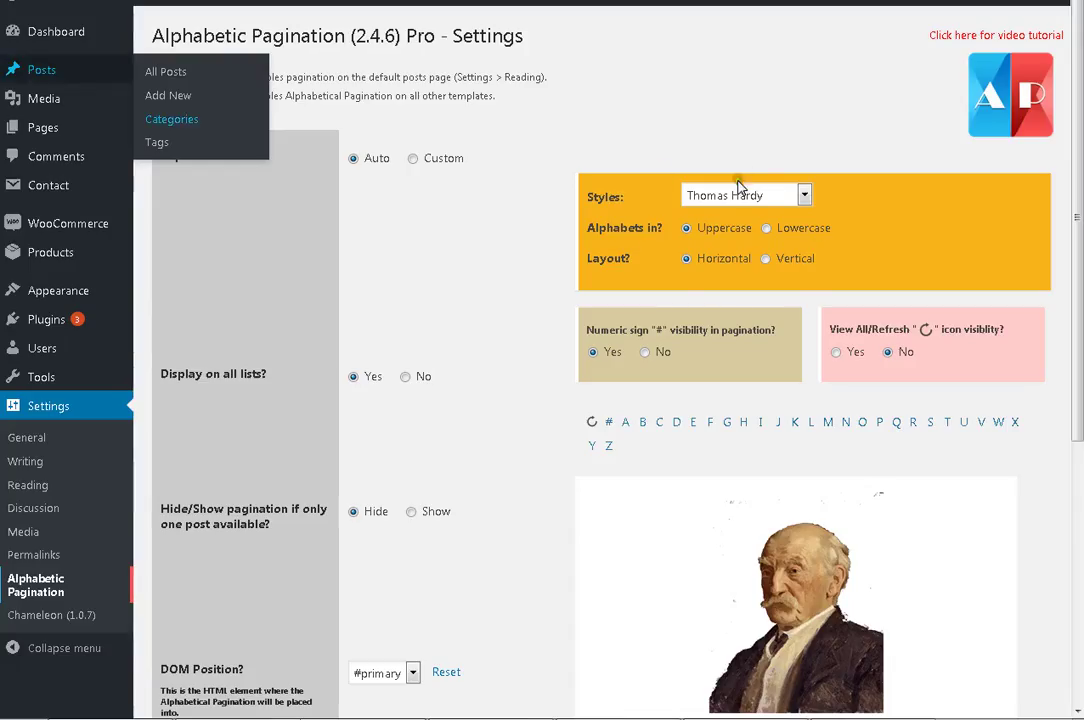
Save John Keats as the pagination style and refresh the category page on the site
{"action": "left_click", "coordinate": [738, 197]}
{"action": "left_click", "coordinate": [752, 316]}
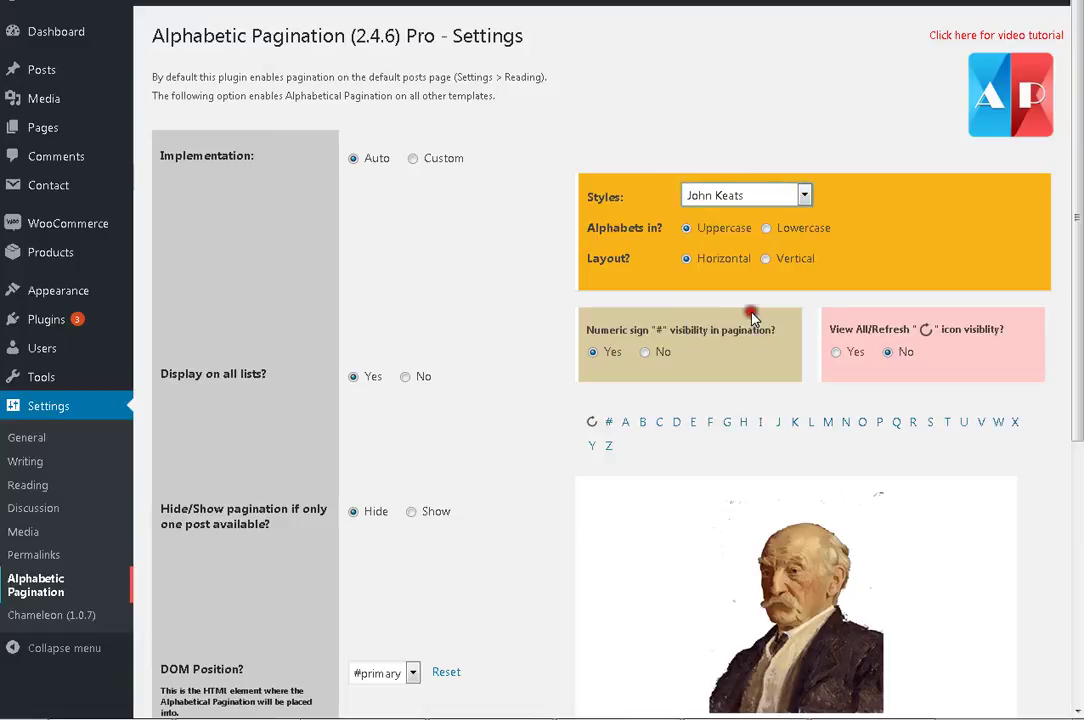
{"action": "scroll", "coordinate": [770, 331], "scroll_direction": "down", "scroll_amount": 4}
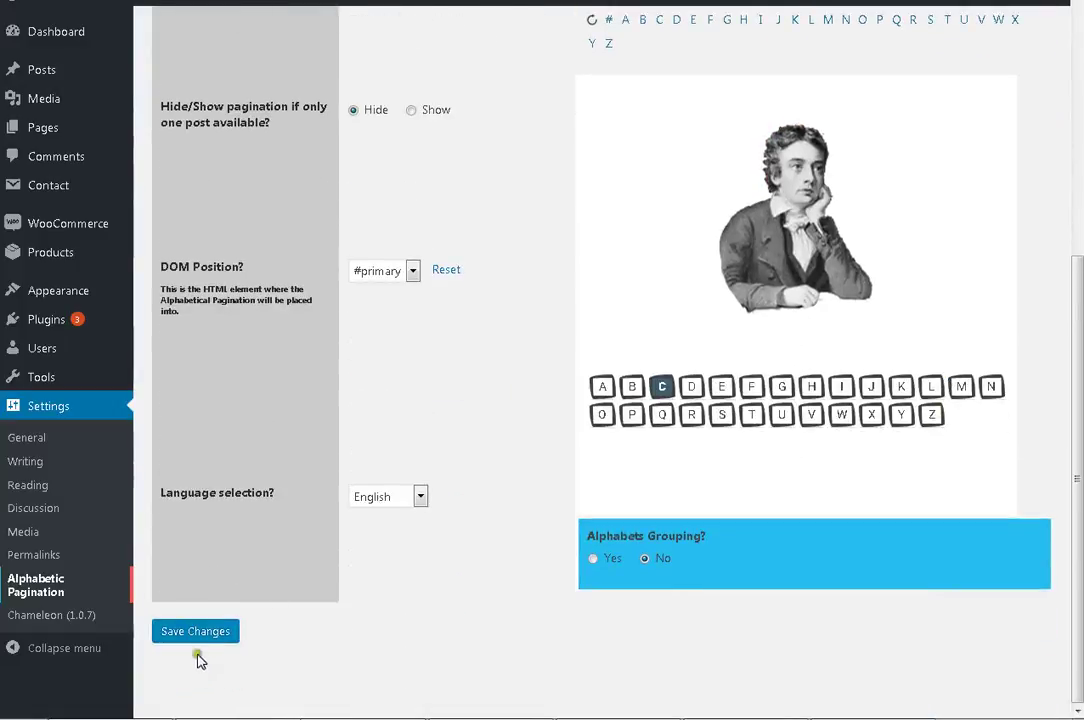
{"action": "left_click", "coordinate": [215, 631]}
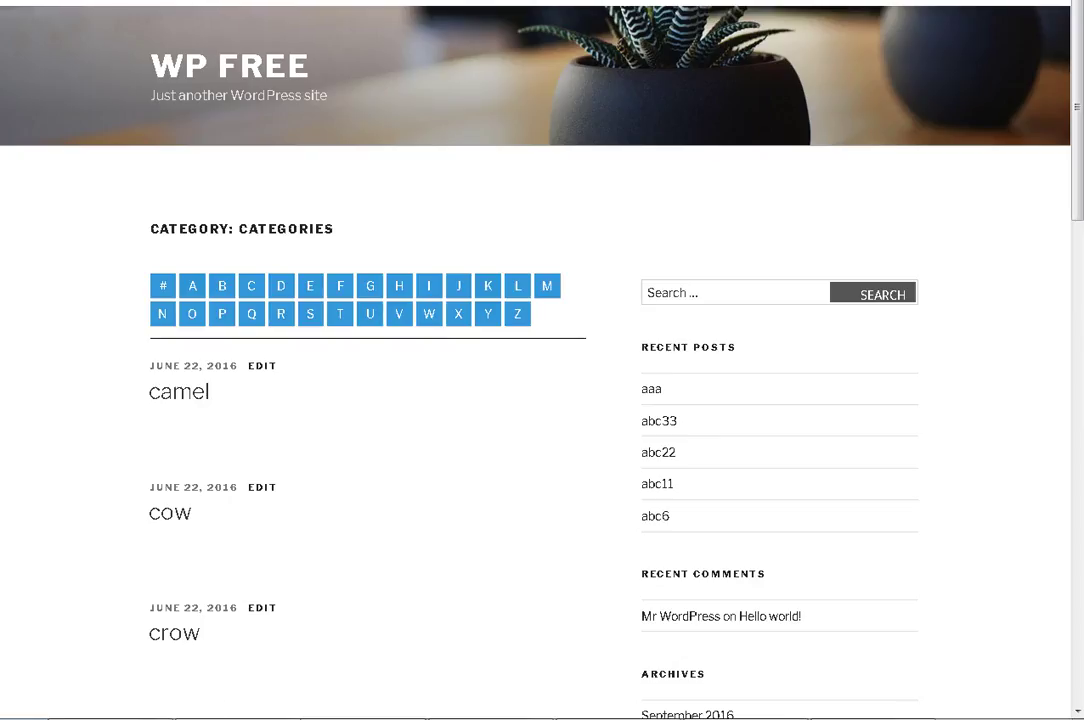
{"action": "key", "text": "F5"}
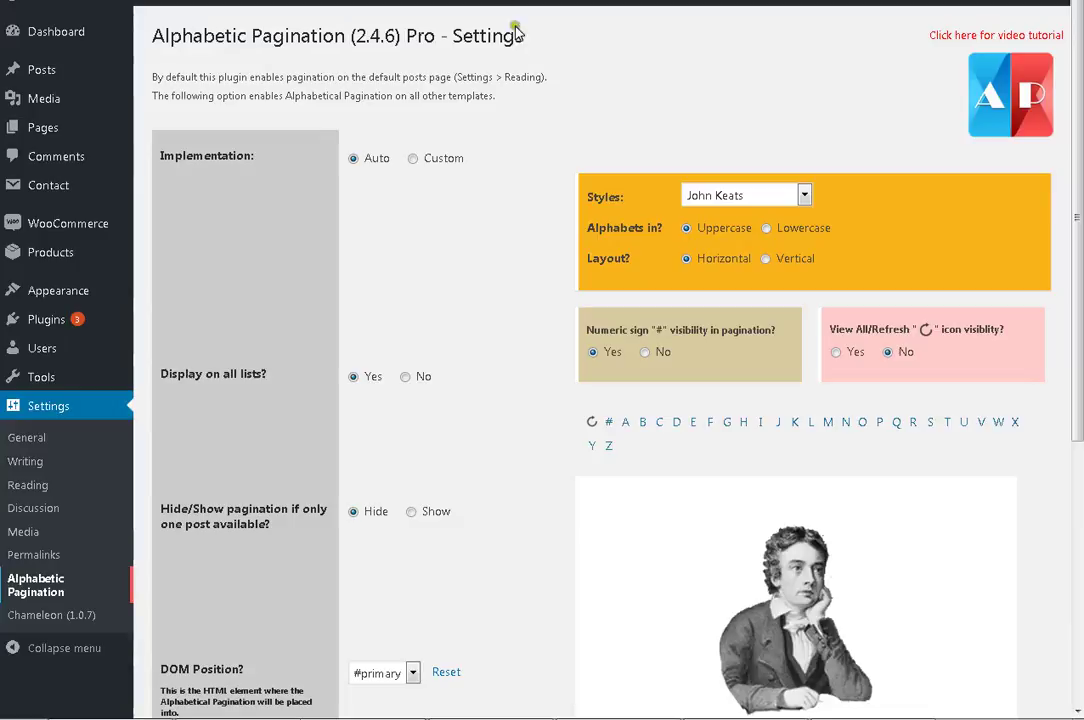
Open the list of available pagination styles
{"action": "left_click", "coordinate": [757, 190]}
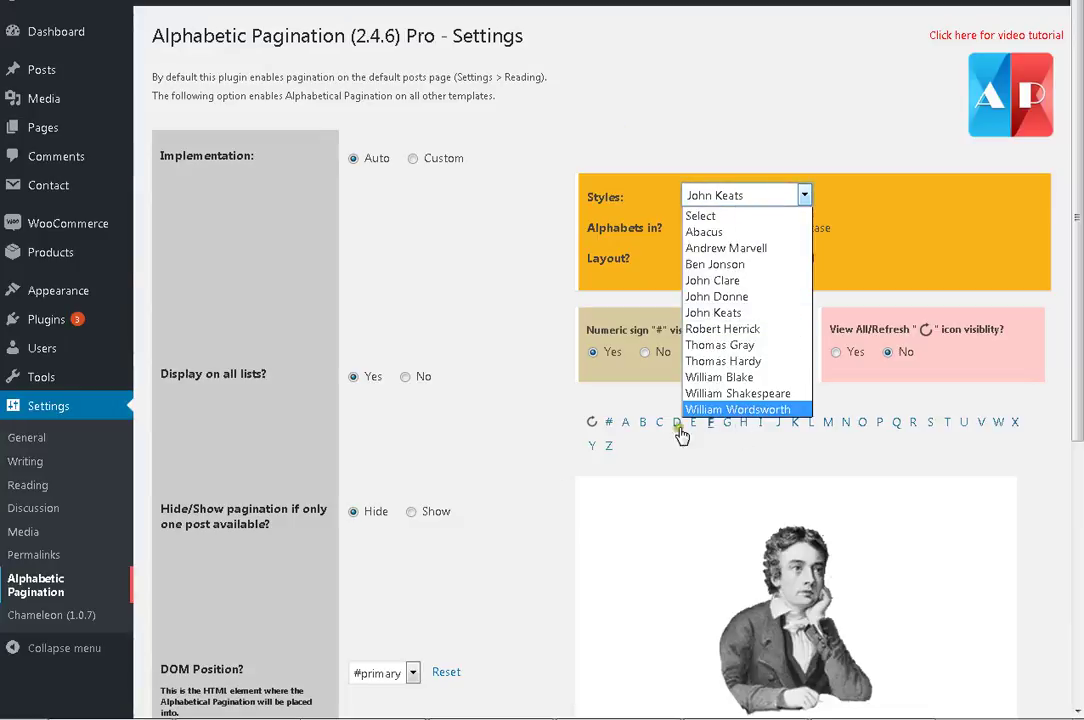